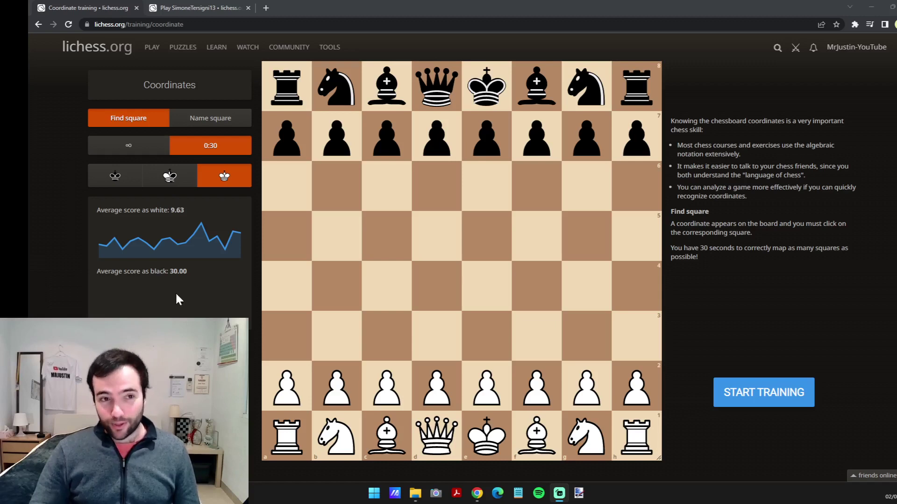
Step: Open the Coordinates training and switch the playing side to black and back to white
mouse_move(217, 55)
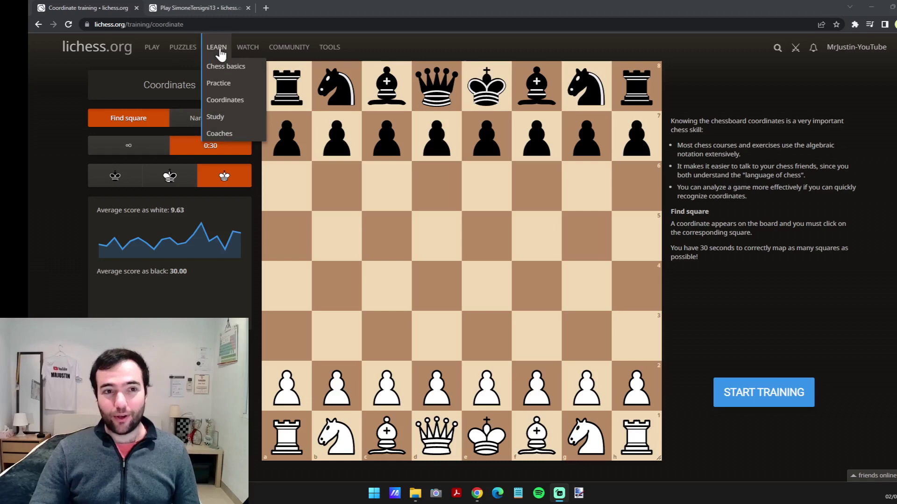
click(222, 102)
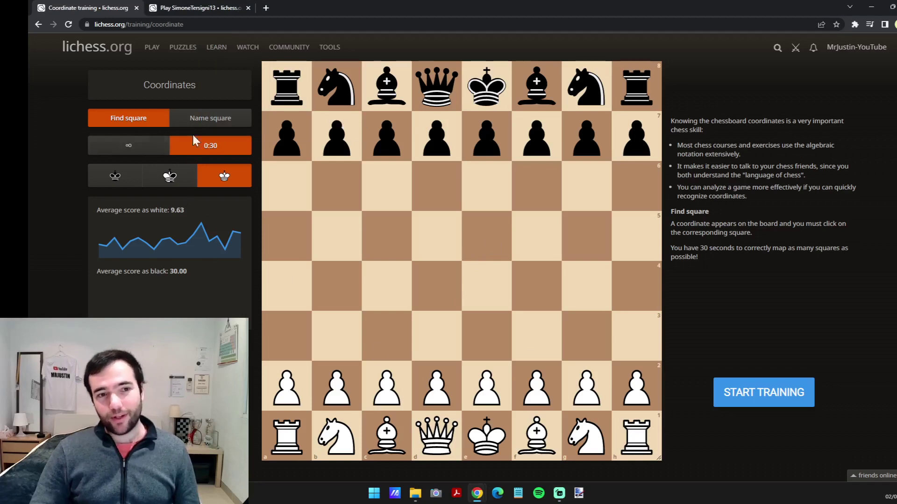
click(136, 182)
click(225, 180)
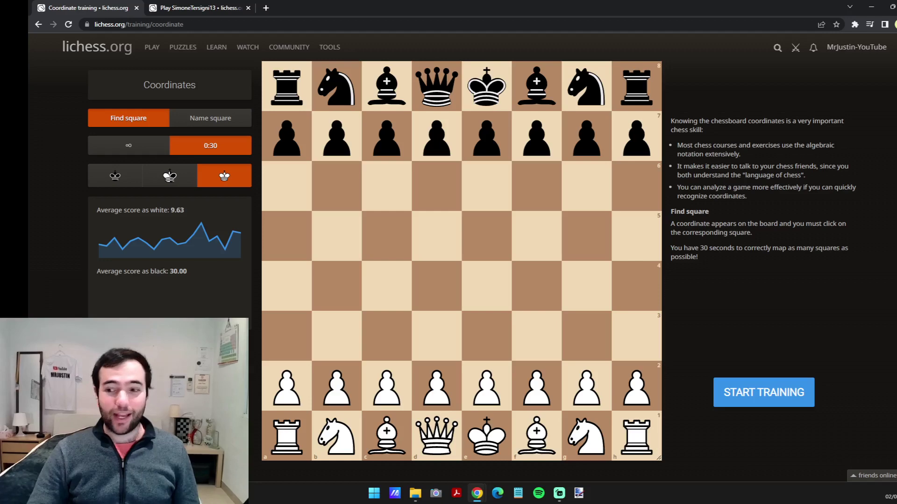
Step: Go to the home page's game lobby and filter its games to the 2050-2900 rating range
click(108, 48)
click(402, 71)
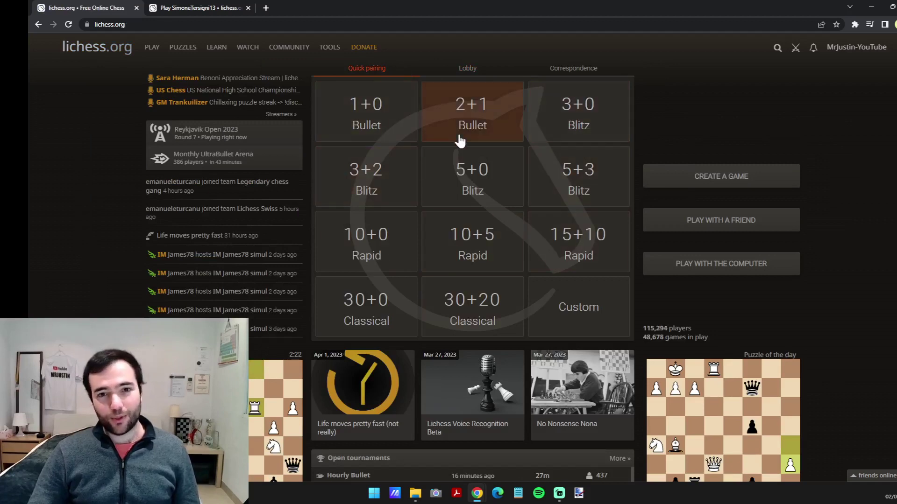
click(468, 75)
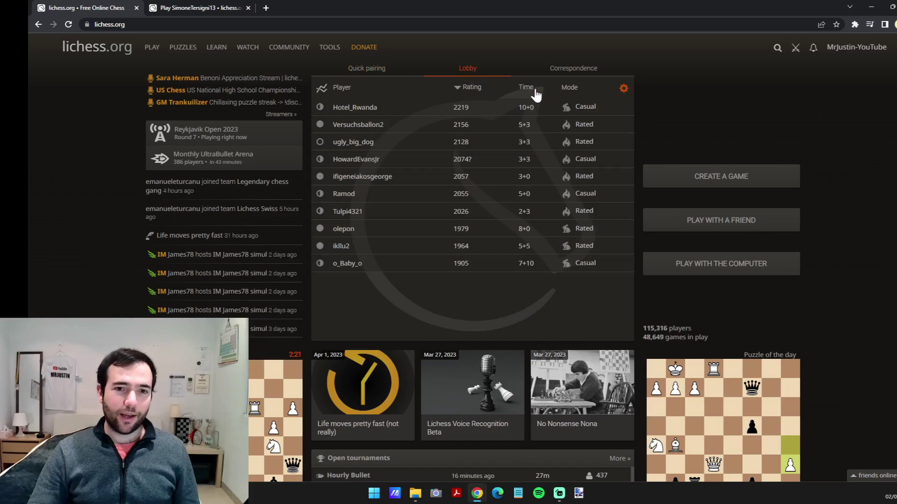
click(623, 88)
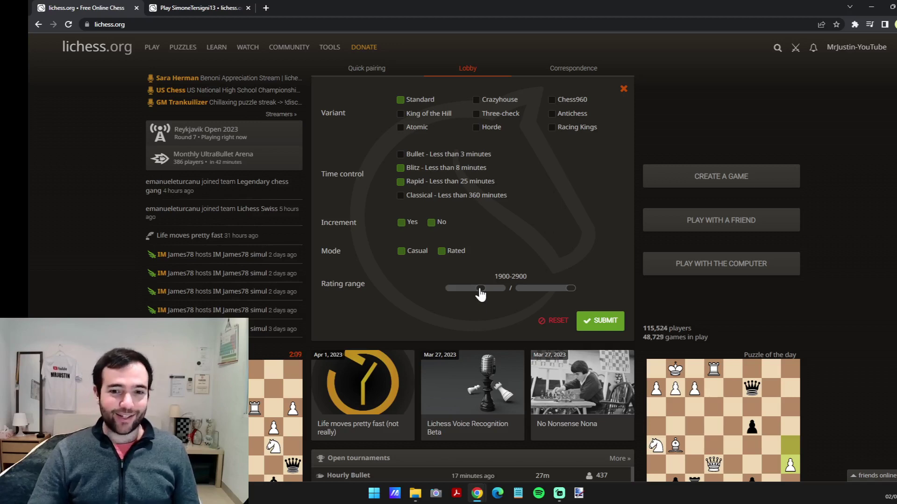
drag(481, 294, 484, 294)
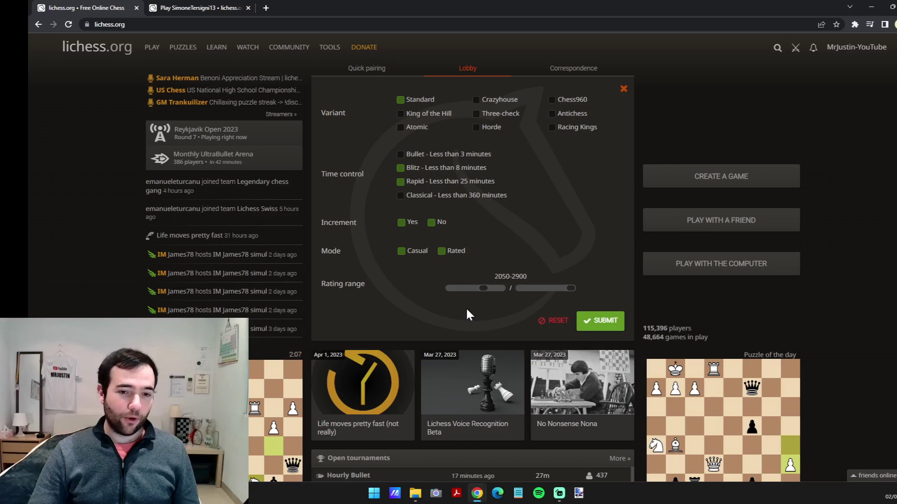
click(600, 320)
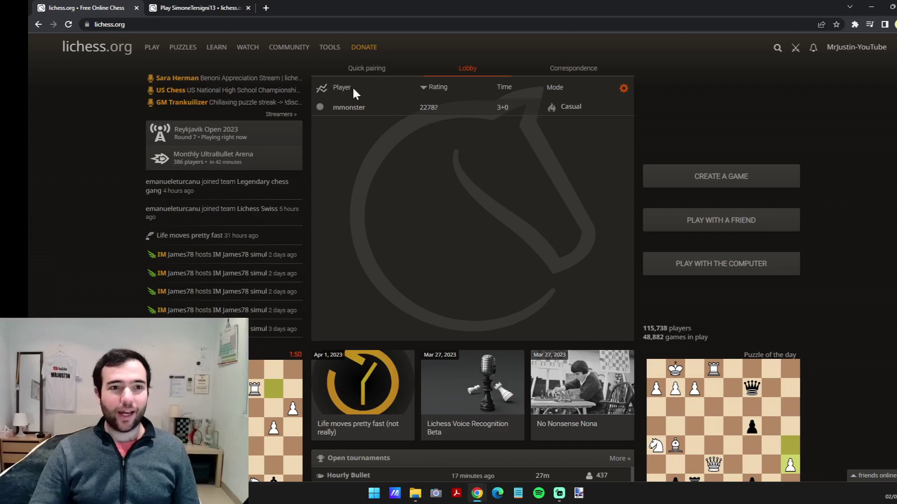
Step: Open the Puzzle Dashboard and go on to the Puzzle themes page
mouse_move(193, 44)
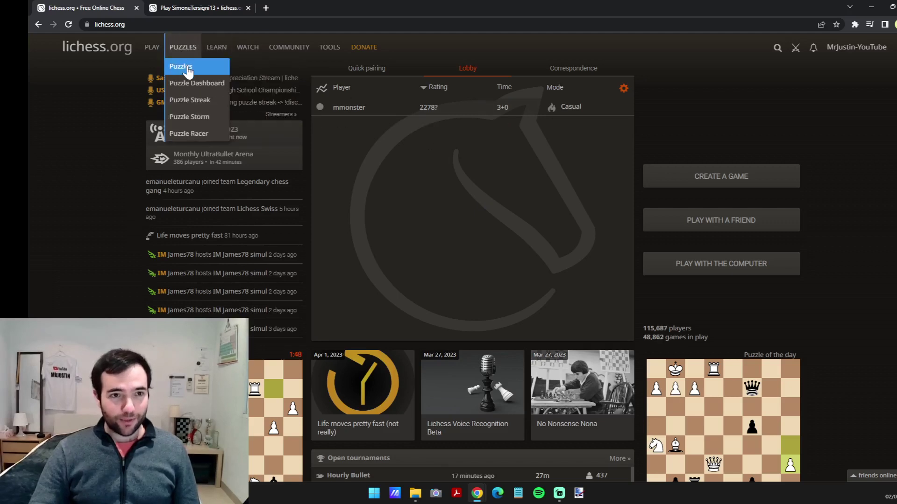
click(195, 87)
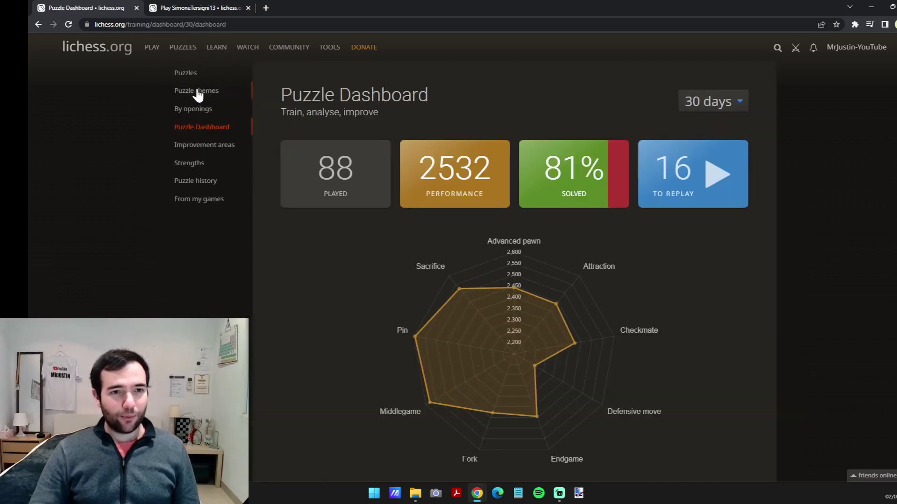
click(198, 92)
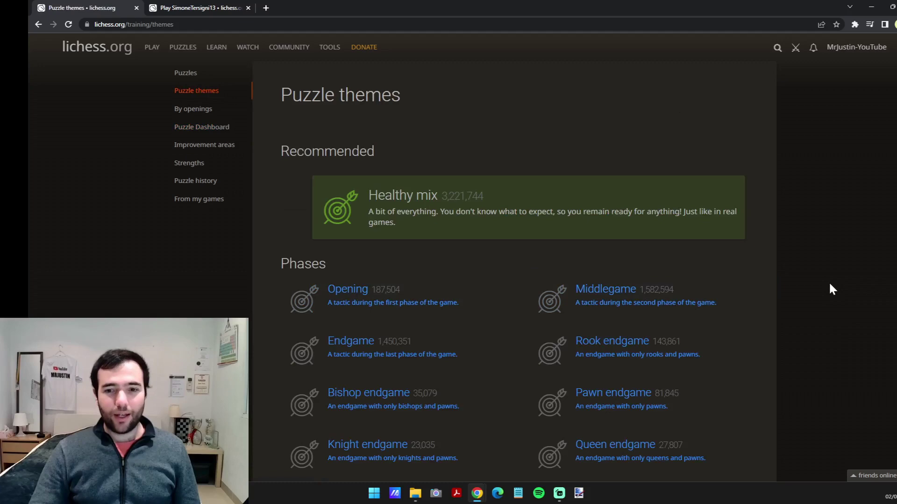
Step: Look through the puzzle themes, including phases, openings, motifs, mates, special moves and goals
scroll(834, 287, down, 6)
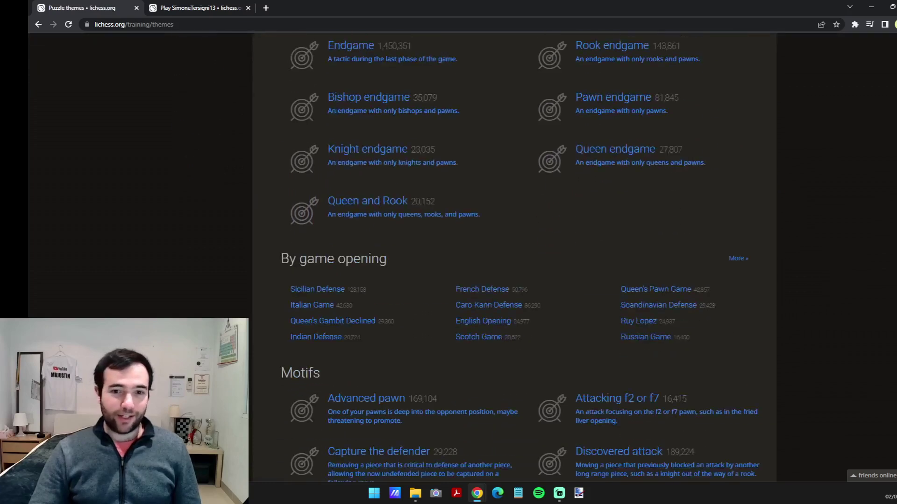
scroll(514, 257, down, 20)
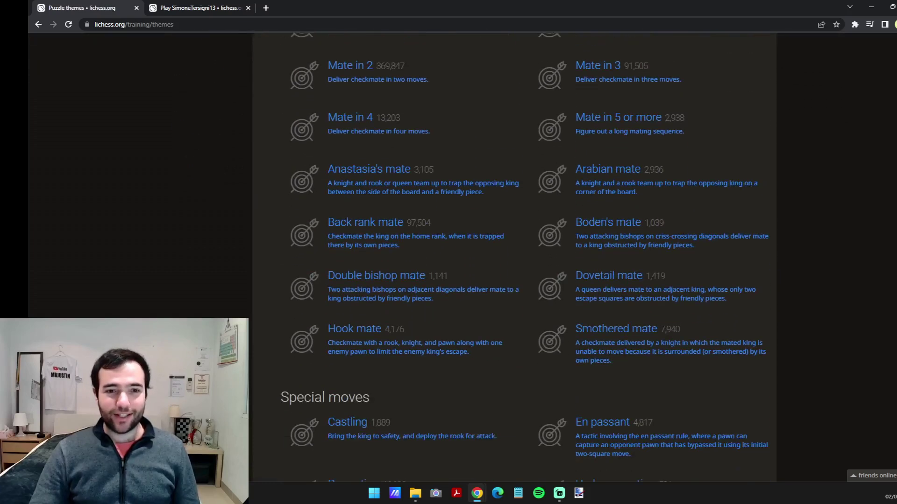
scroll(514, 257, down, 3)
scroll(465, 299, down, 1)
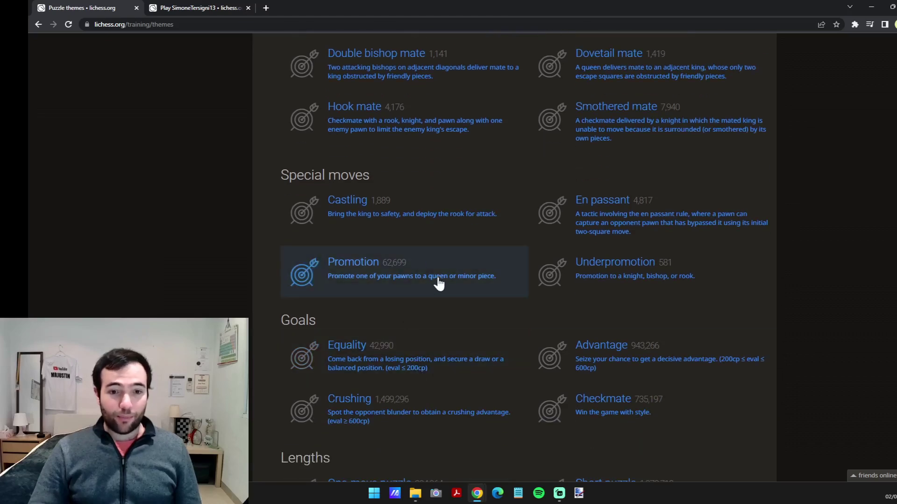
scroll(667, 288, up, 7)
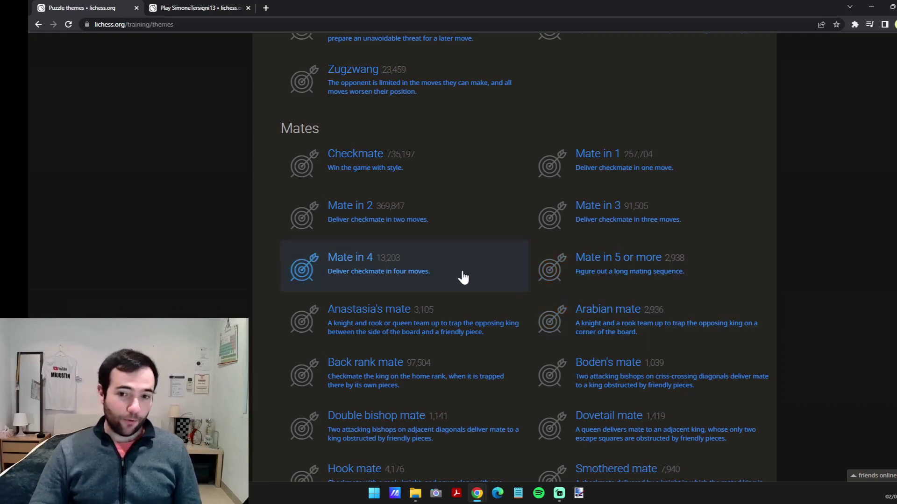
scroll(525, 257, up, 3)
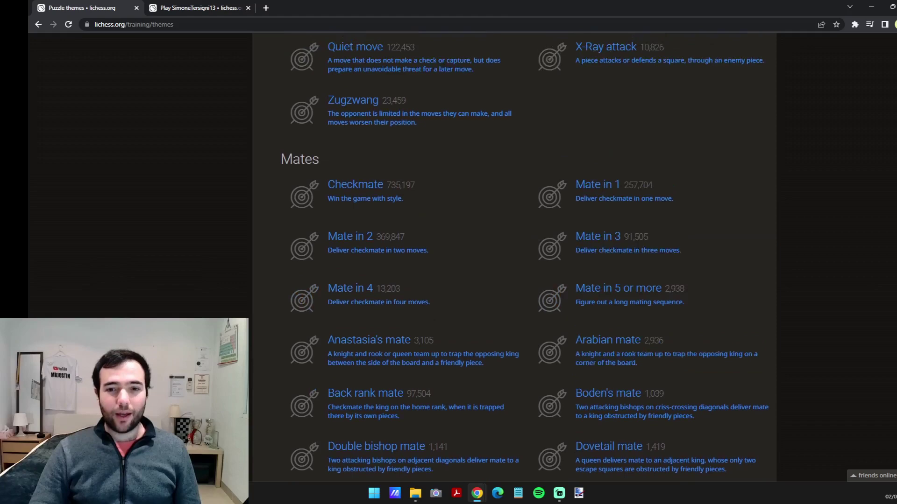
scroll(523, 257, up, 10)
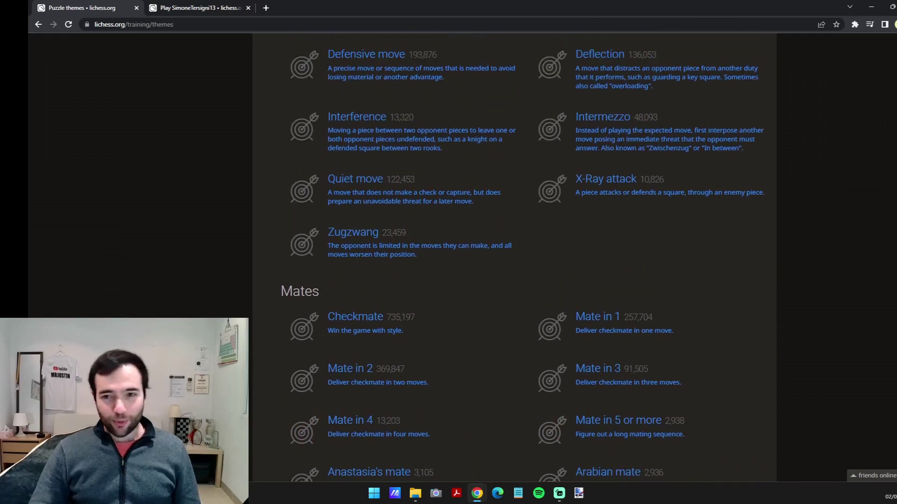
scroll(523, 257, up, 1)
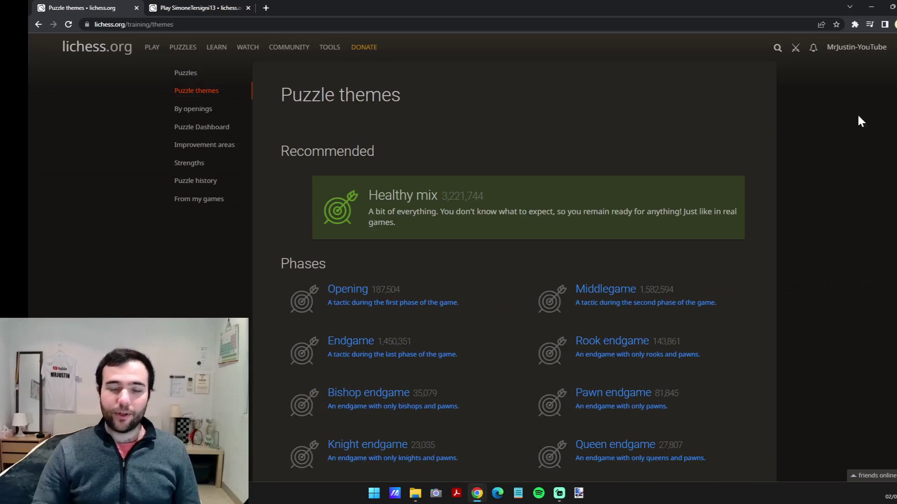
Step: Open the study "Cool tactics from my games" through the profile's studies and look over its chapters
click(836, 49)
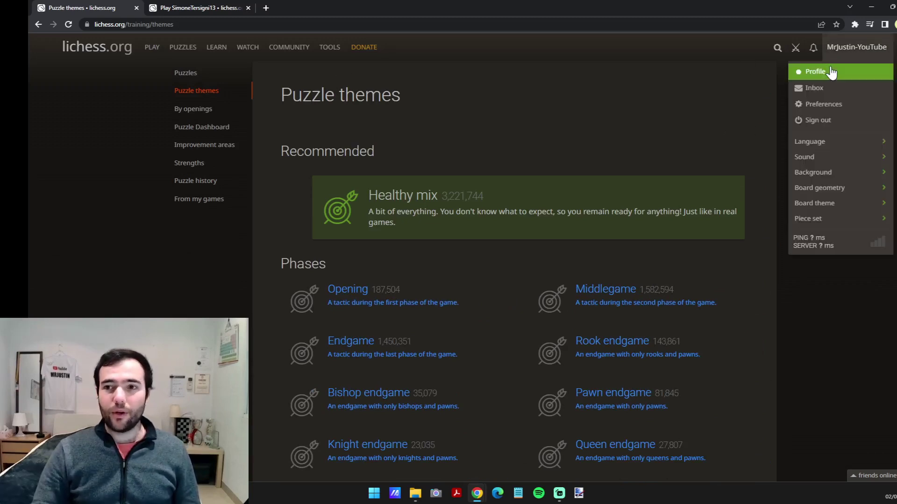
click(832, 72)
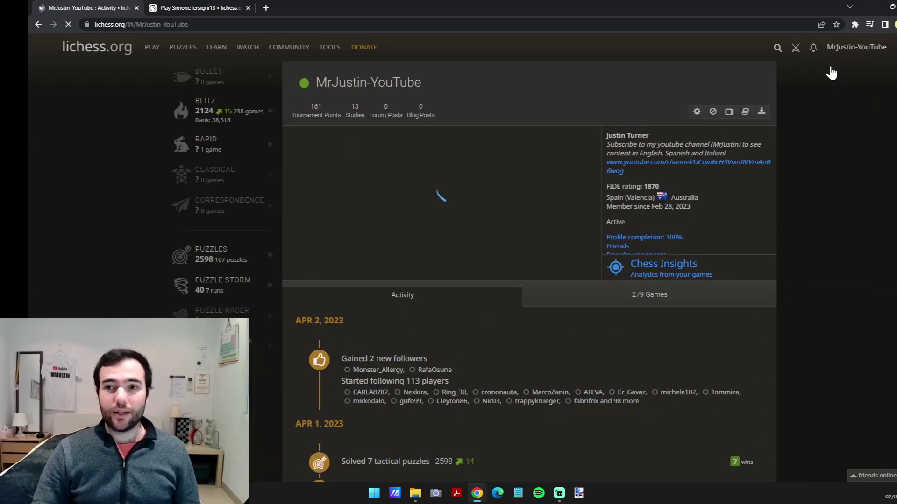
click(354, 112)
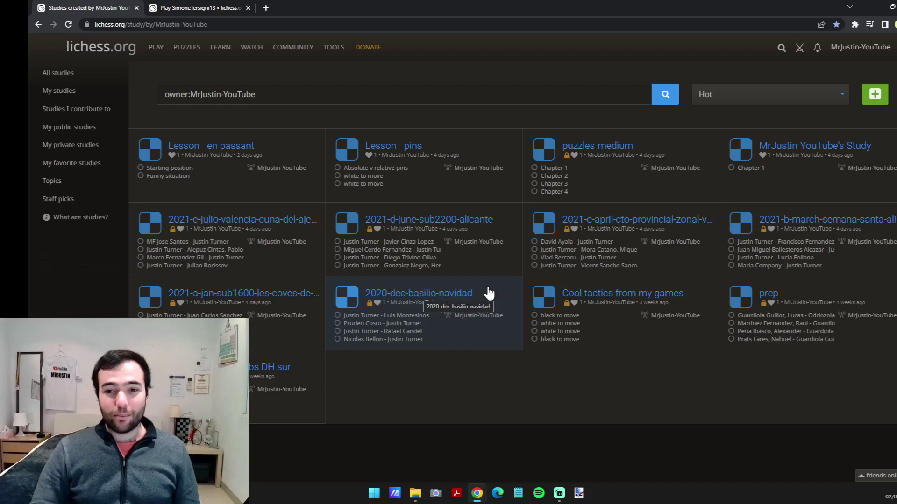
click(617, 297)
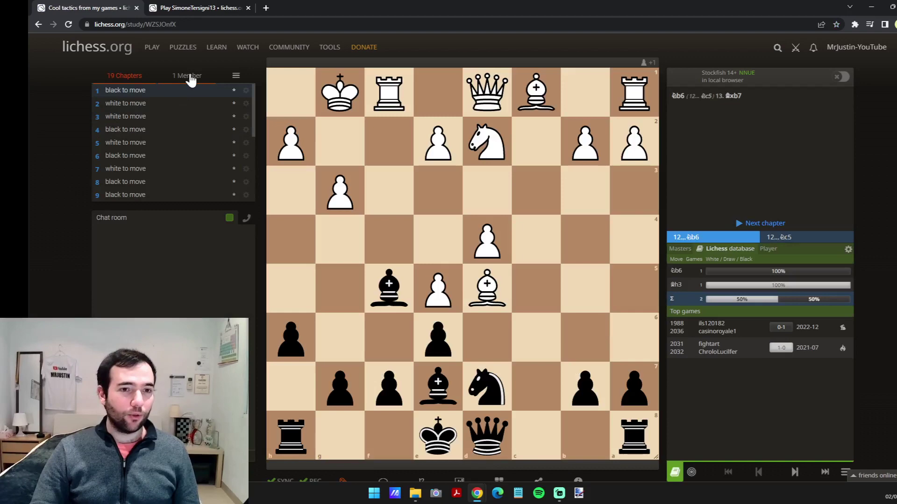
click(236, 76)
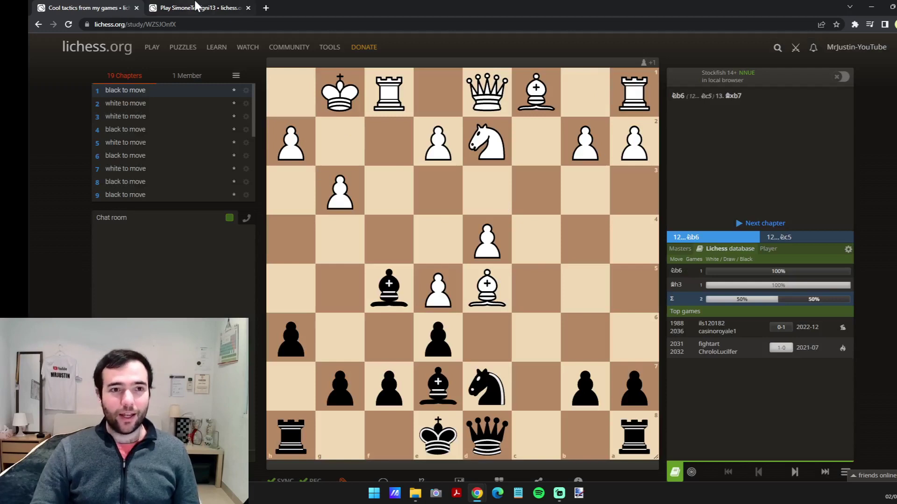
scroll(161, 150, down, 3)
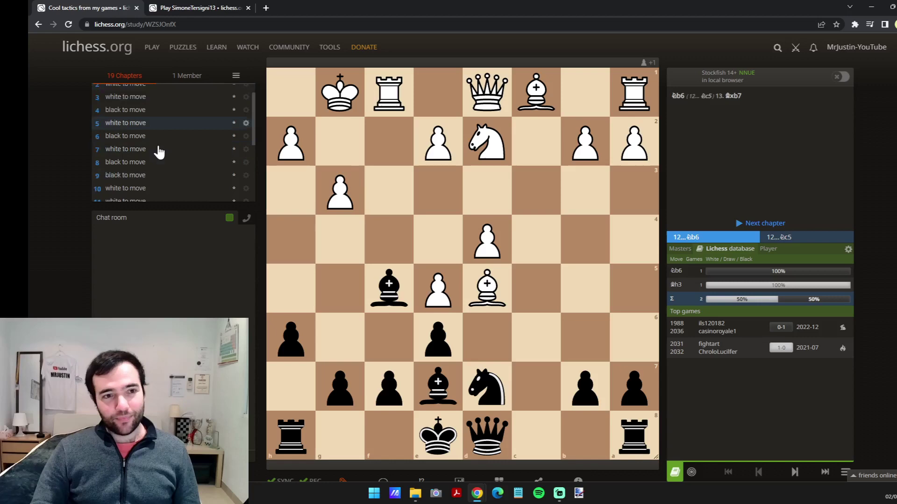
Step: Open the analysis board of the finished blitz game in the other browser tab and select its position's FEN
click(192, 6)
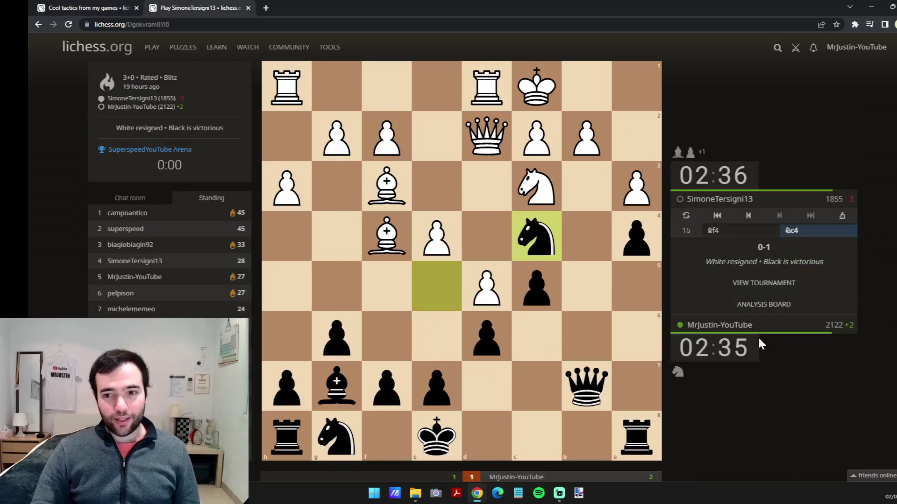
click(721, 316)
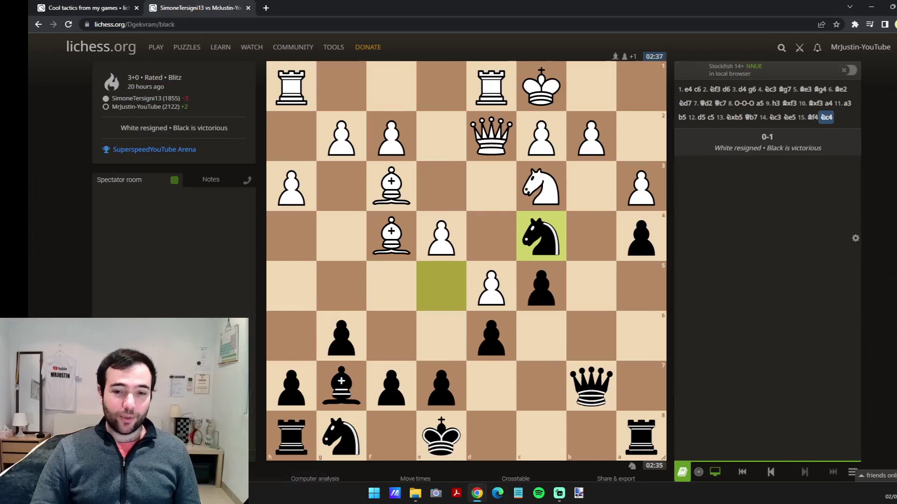
scroll(722, 308, down, 3)
click(596, 345)
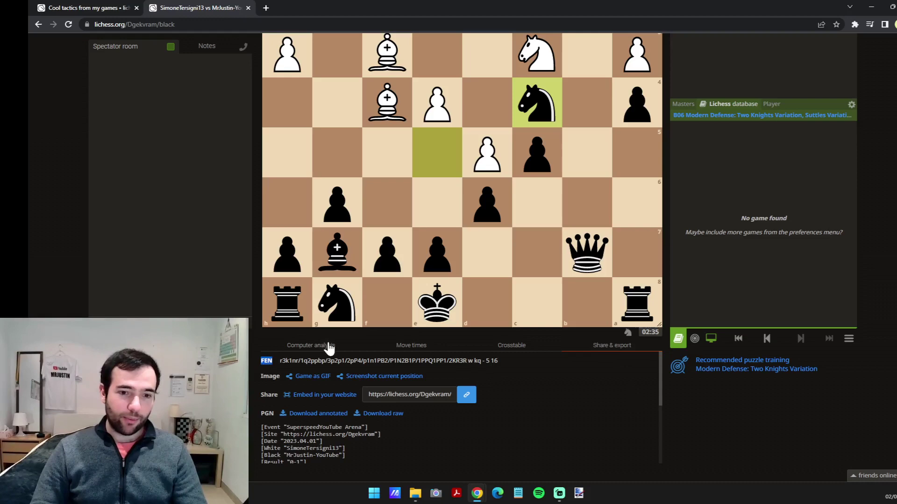
click(330, 360)
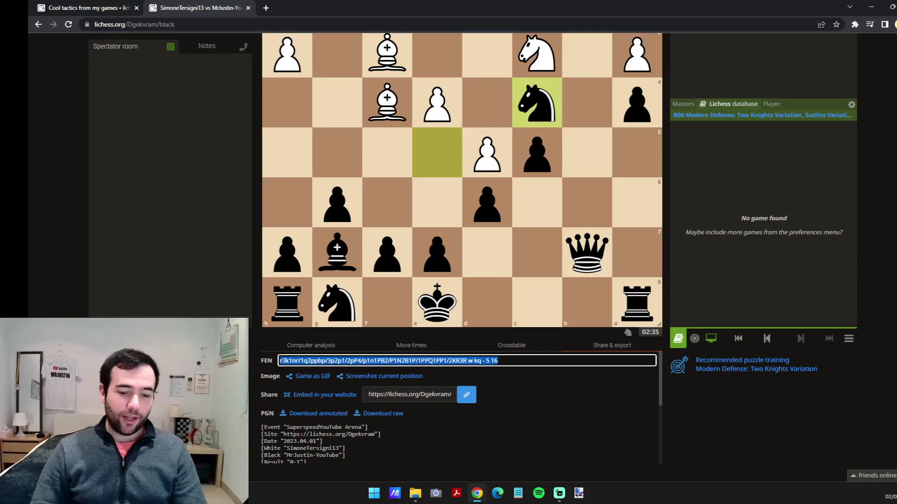
Step: Return to the tactics study and try to set up a new chapter from a FEN position
click(92, 6)
scroll(181, 173, down, 2)
scroll(102, 261, up, 1)
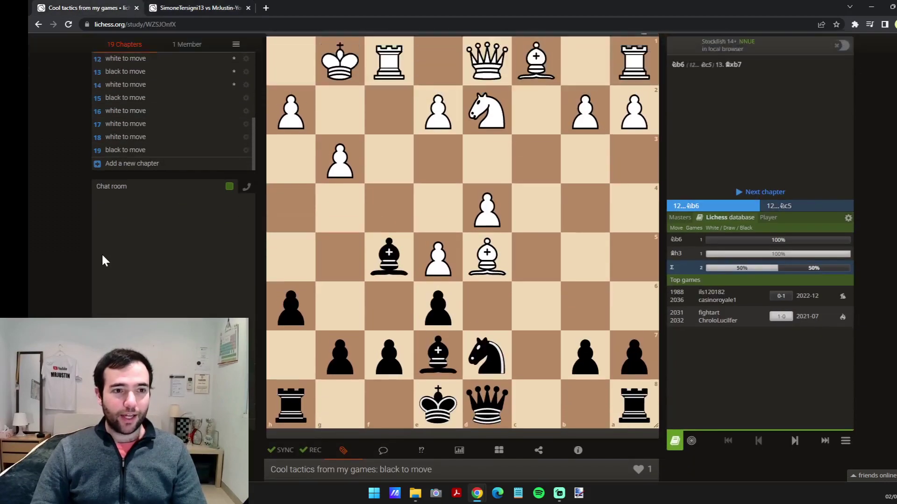
scroll(102, 260, up, 1)
click(159, 195)
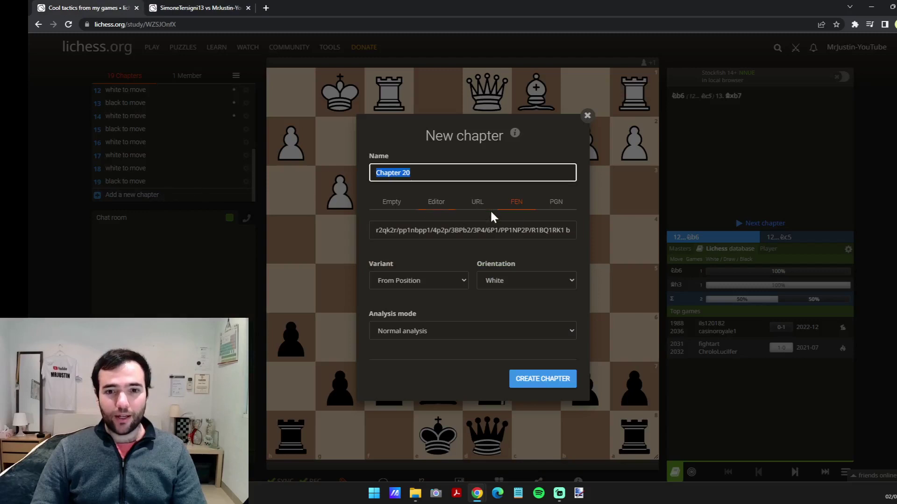
click(393, 202)
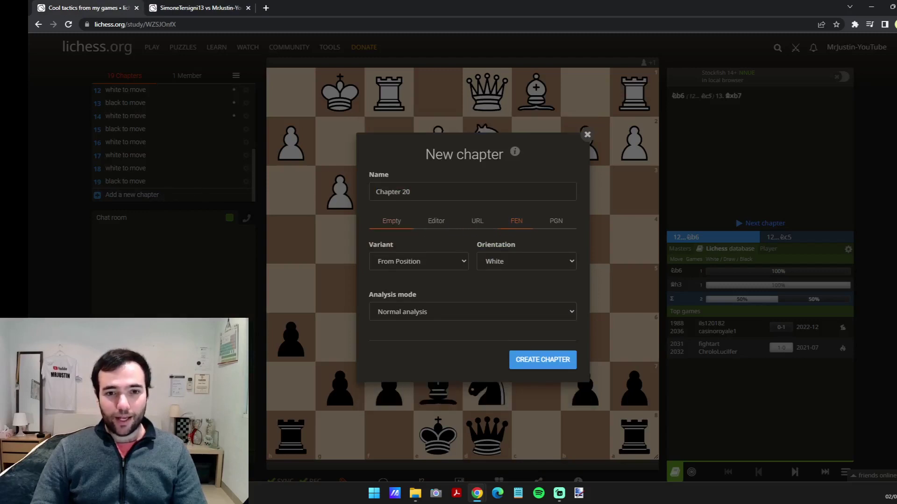
click(531, 221)
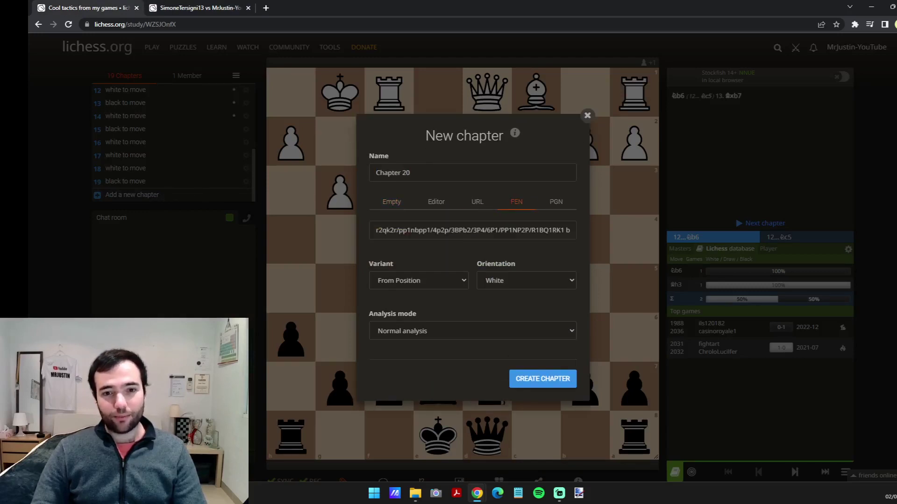
triple_click(441, 230)
click(588, 124)
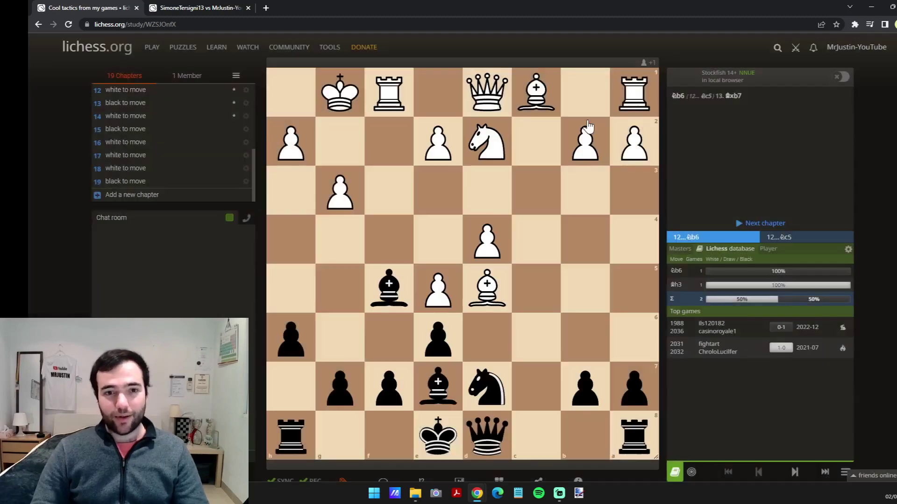
Step: Open chapter 5 ("white to move") and play out 15. Nxe6 fxe6 16. Qxe6+ Rf7
scroll(170, 136, up, 3)
click(168, 143)
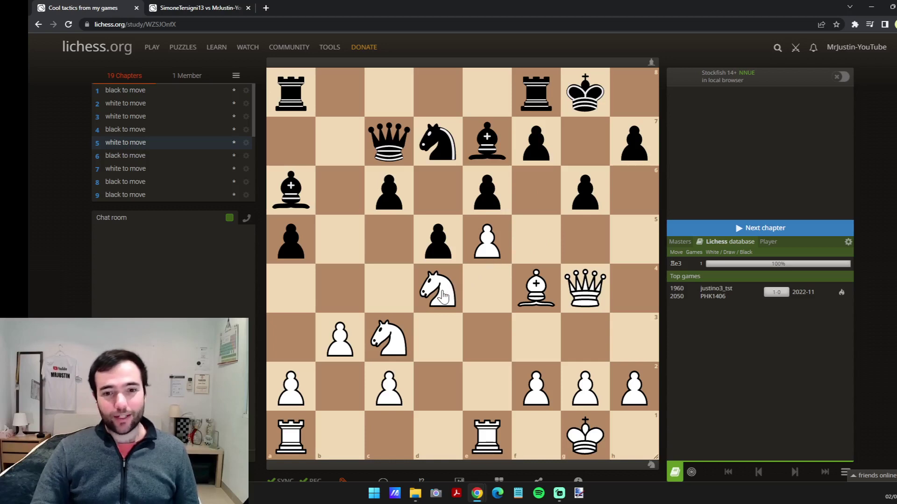
drag(438, 301, 486, 198)
drag(525, 155, 485, 190)
drag(584, 288, 488, 191)
drag(535, 119, 536, 148)
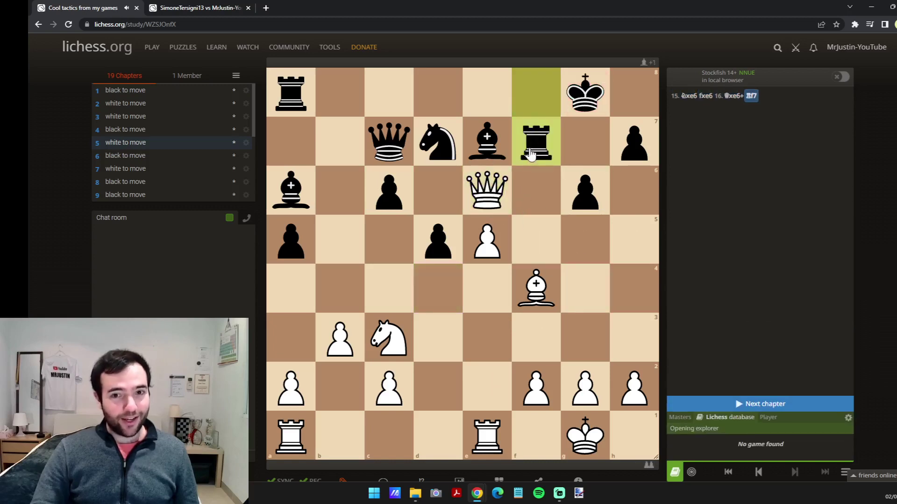
Step: Continue the chapter with 17. Qxf7+ Kxf7 18. e6+, mark e6–f7 and f4–c7 with arrows, and clear the arrows
drag(491, 191, 533, 143)
drag(585, 94, 536, 150)
mouse_move(490, 236)
mouse_down()
mouse_move(487, 191)
mouse_move(536, 140)
mouse_up()
drag(537, 287, 395, 145)
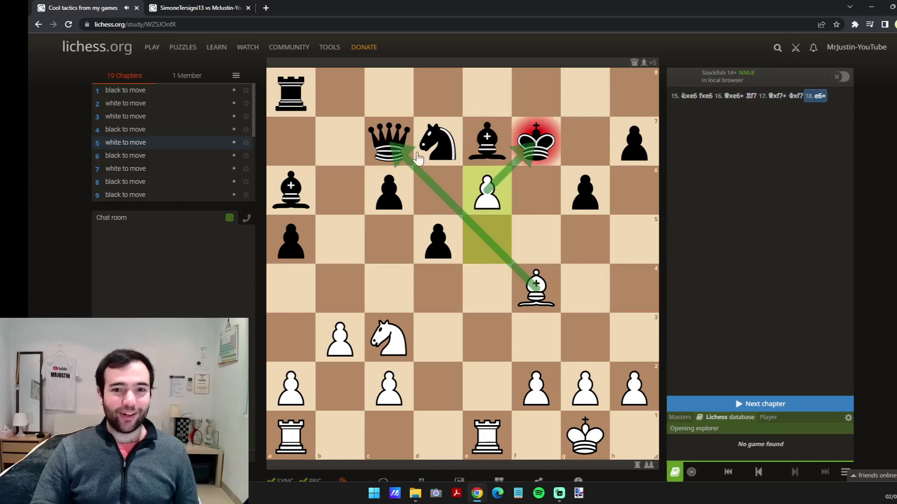
click(496, 236)
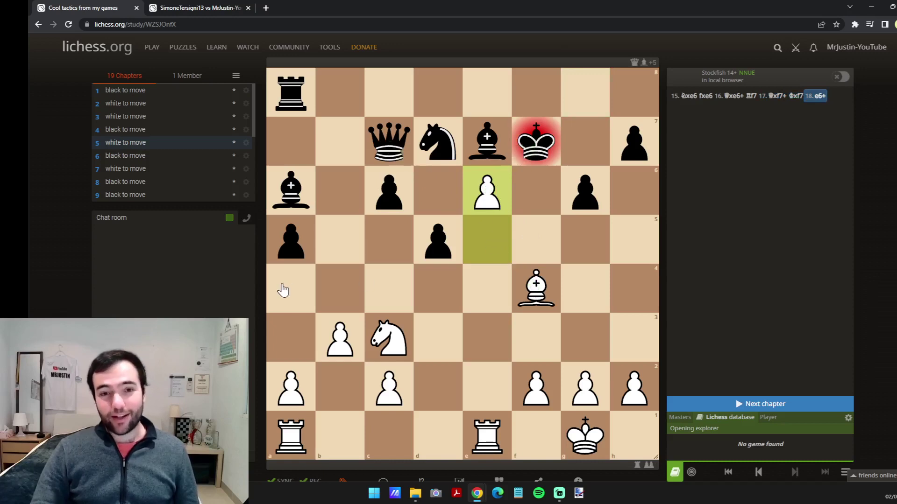
click(841, 52)
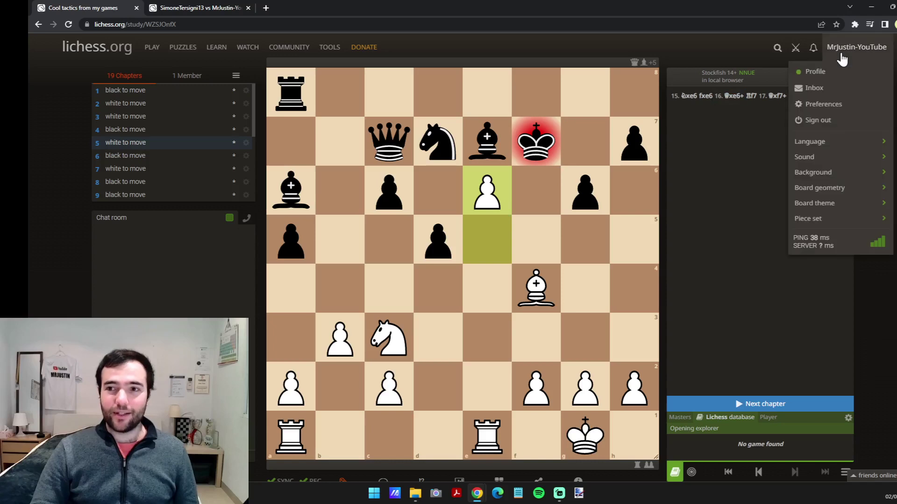
click(880, 291)
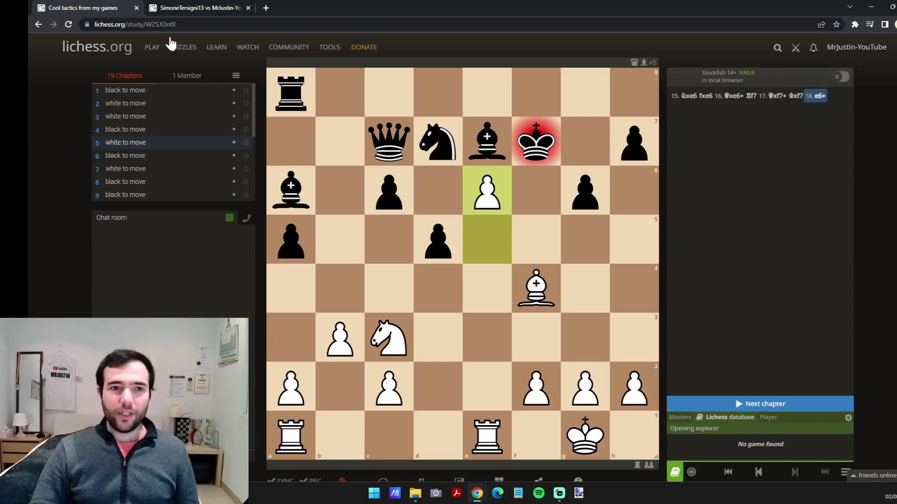
Step: Open the analysis board and compare the opening explorer's player and Lichess databases, finishing on the Lichess database
mouse_move(329, 47)
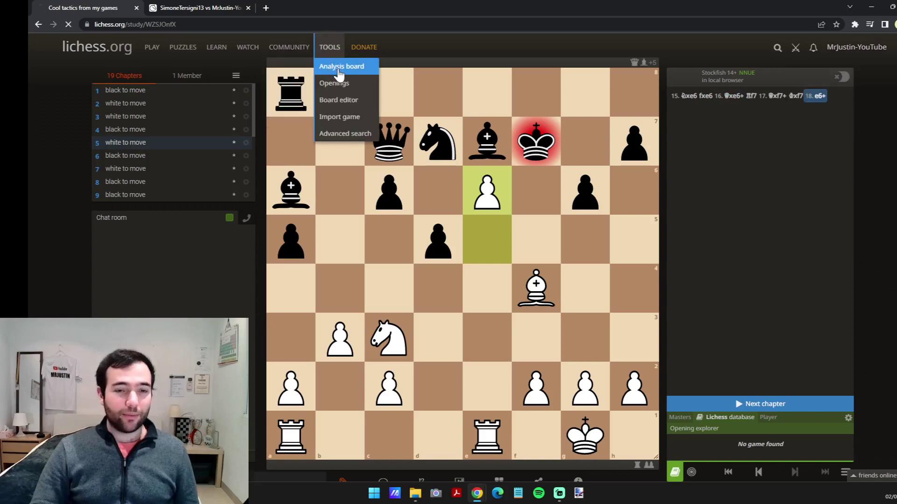
click(335, 68)
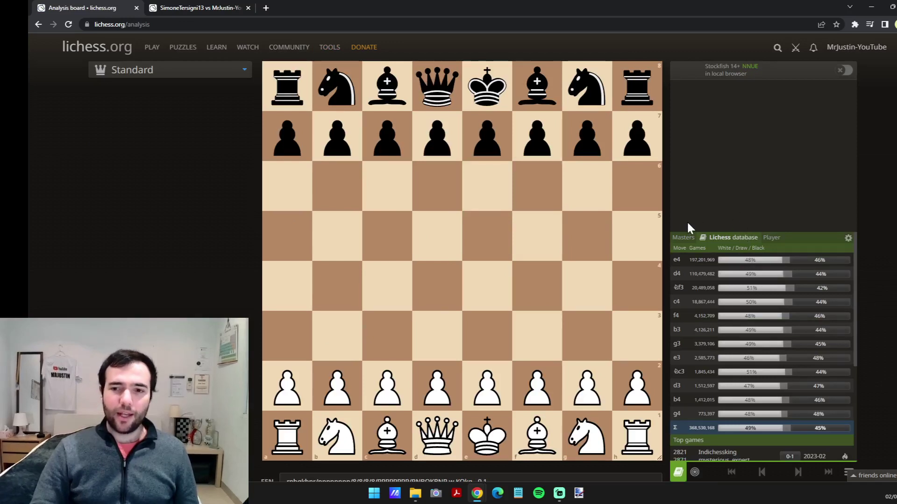
click(682, 237)
click(747, 238)
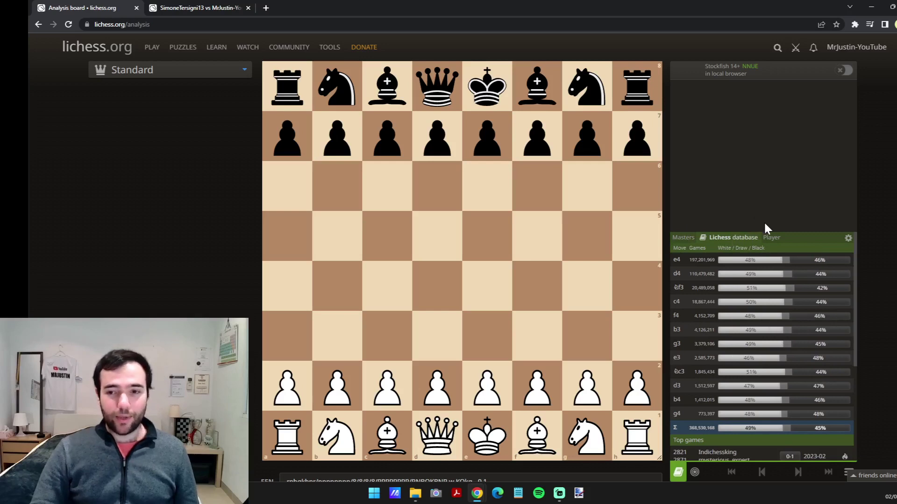
click(734, 238)
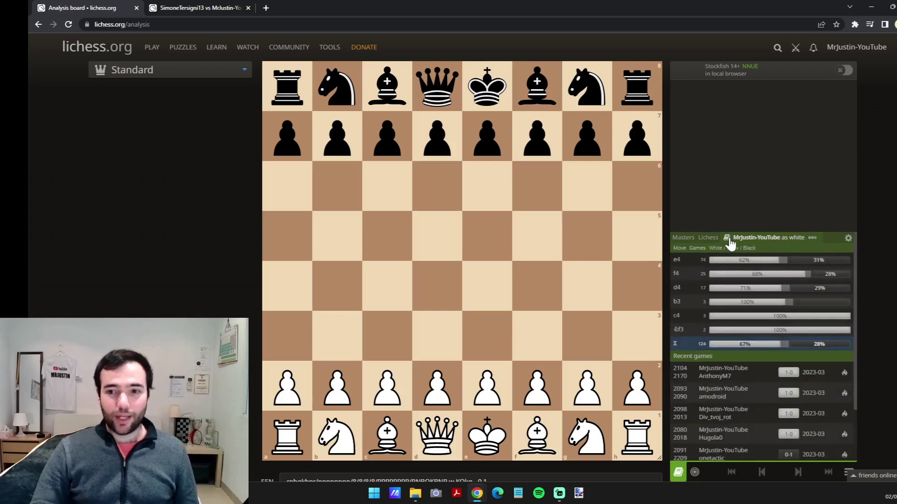
click(711, 238)
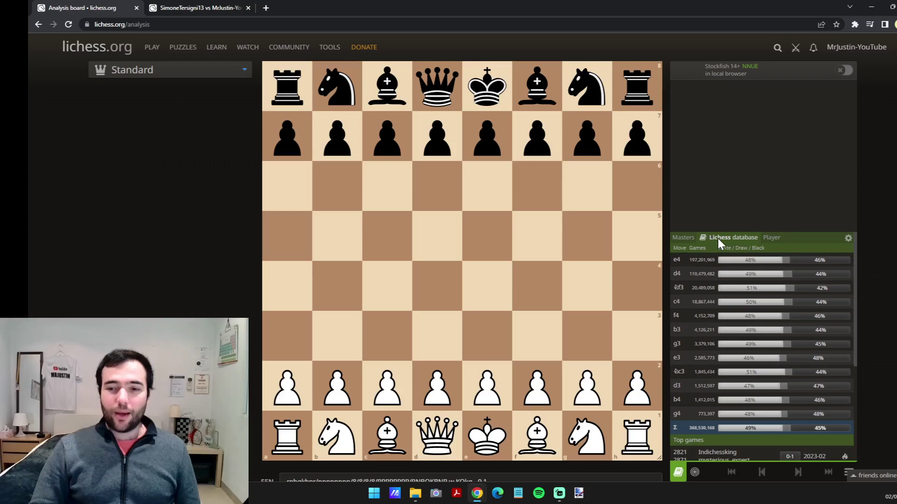
Step: Play 1. e4 on the analysis board and review the opening explorer's time control and average rating filters
drag(487, 388, 486, 286)
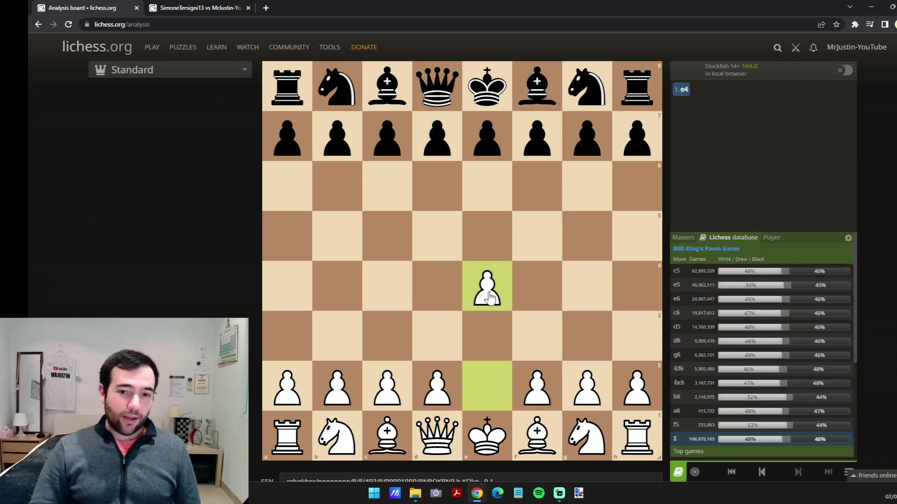
click(848, 238)
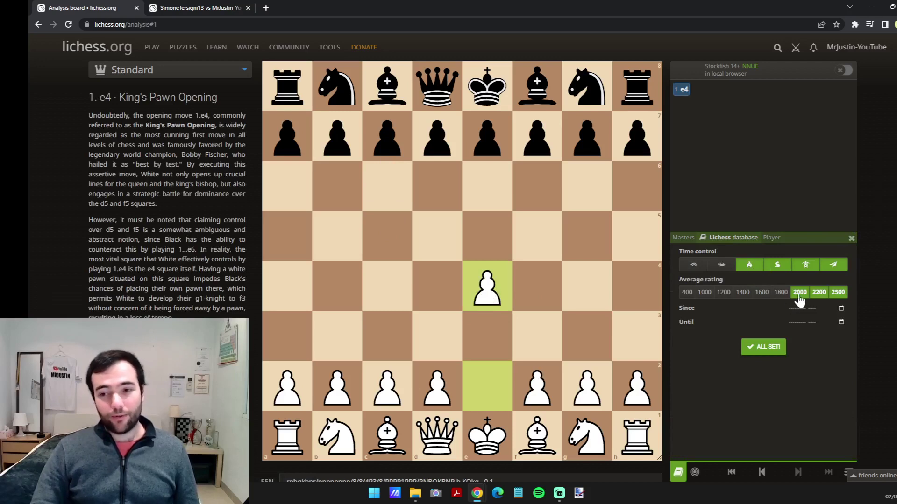
click(851, 239)
Step: Continue into the King's Gambit Accepted with 1...e5 2. f4 exf4 3. Nf3
drag(497, 142, 491, 240)
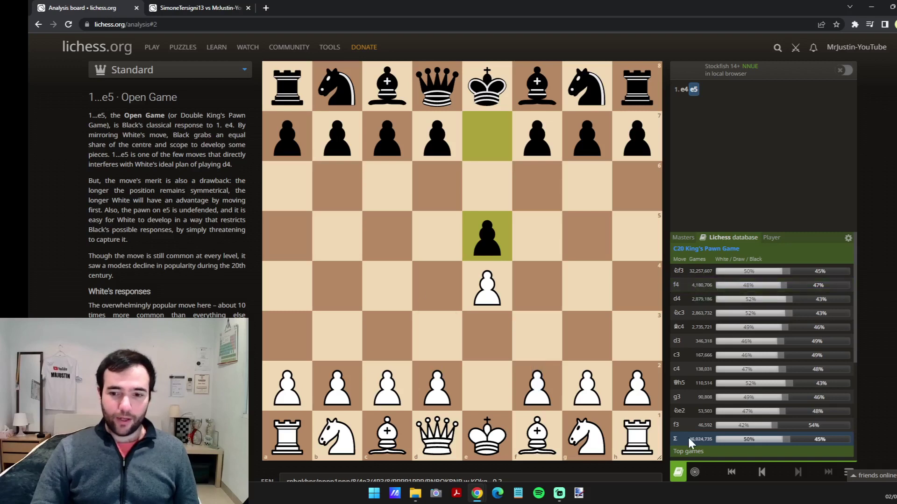
drag(540, 395, 538, 298)
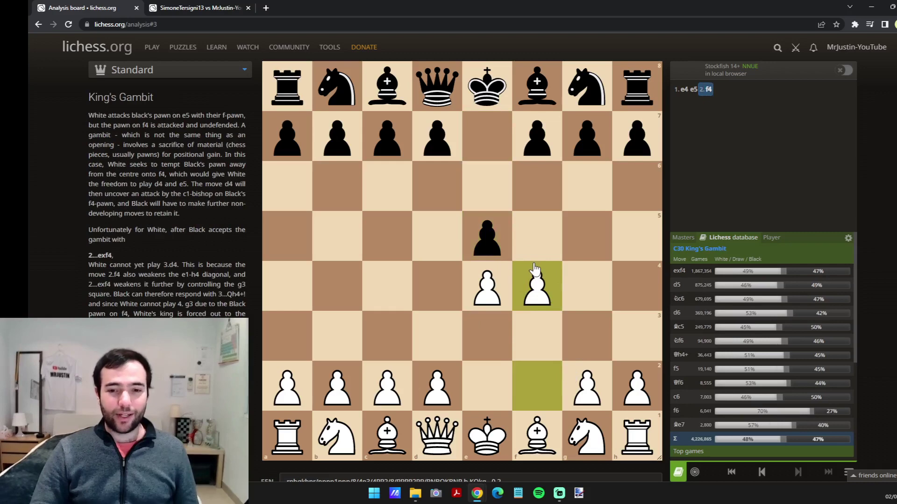
drag(488, 235, 537, 286)
drag(587, 436, 537, 336)
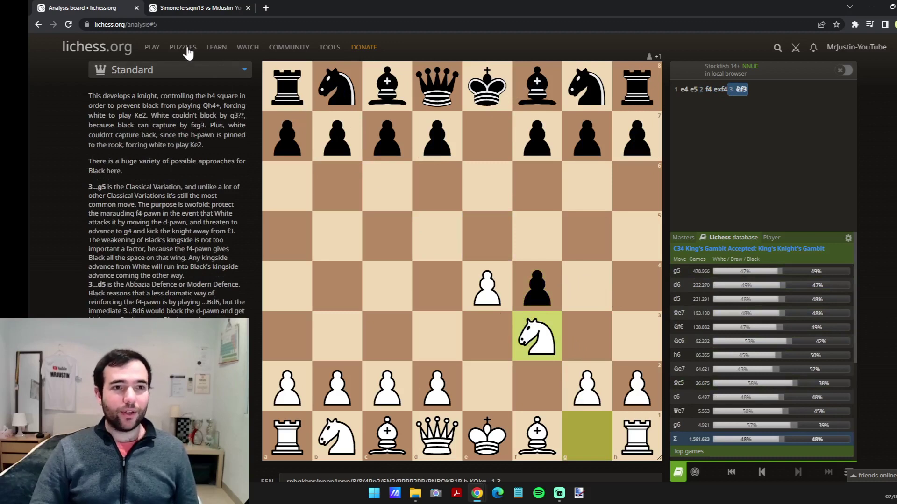
Step: Open the page of puzzles from players' own games and search for puzzles from EricRosen's games
mouse_move(187, 53)
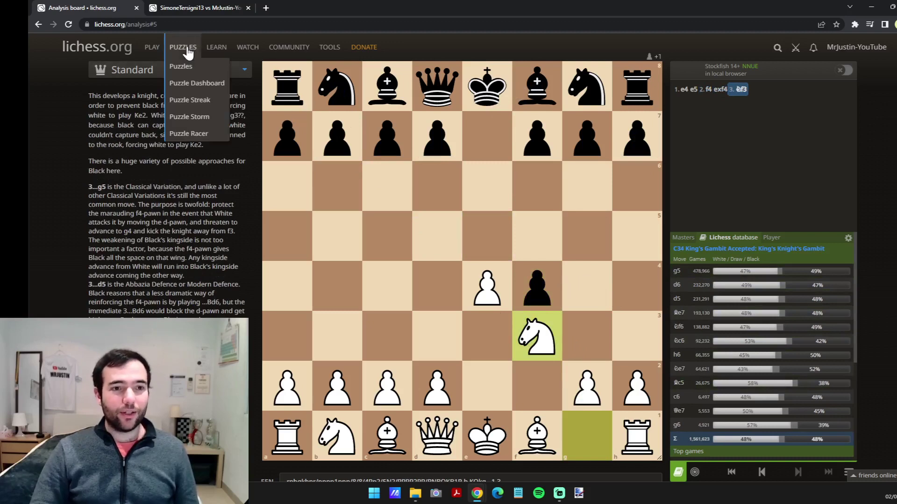
click(195, 87)
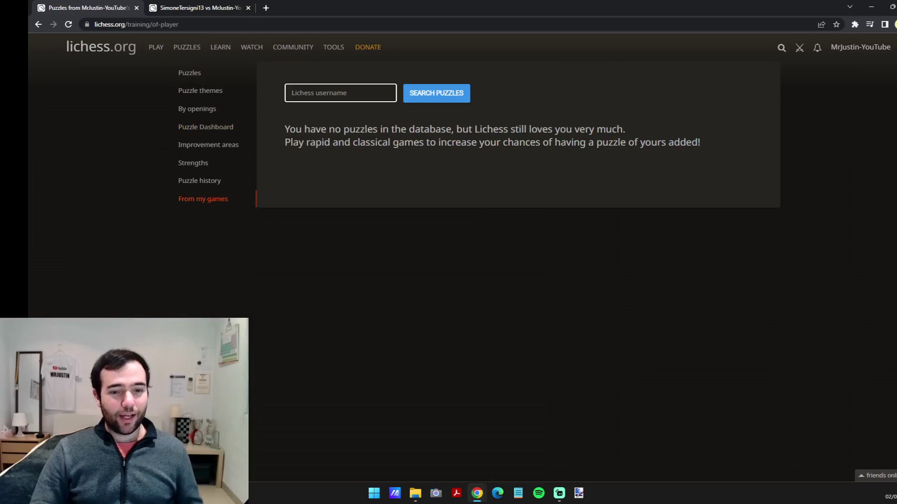
text(Eric)
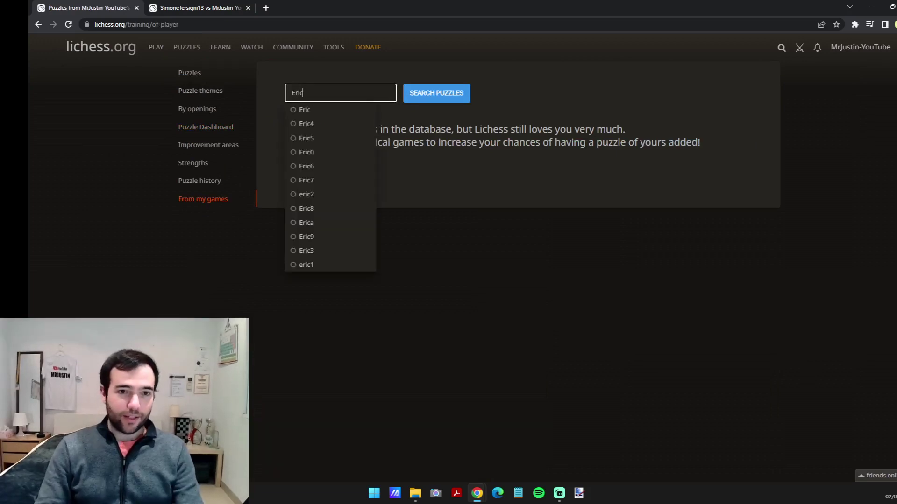
text(rosen)
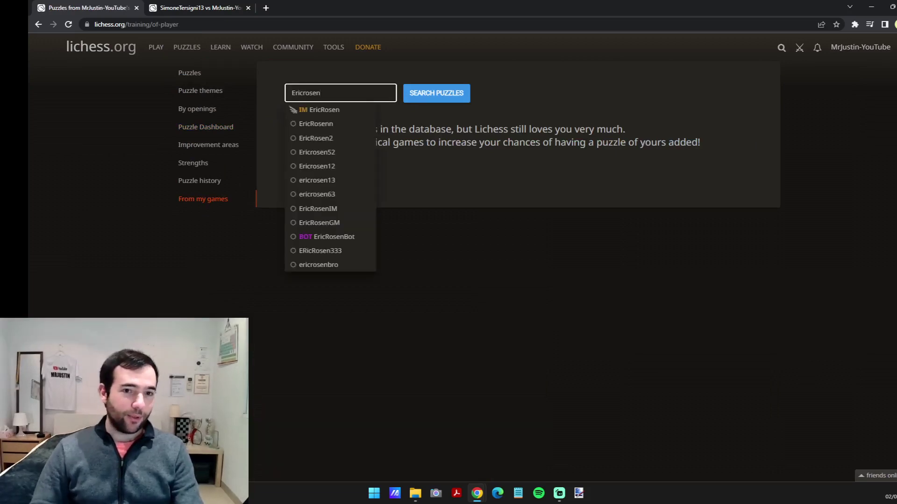
click(322, 111)
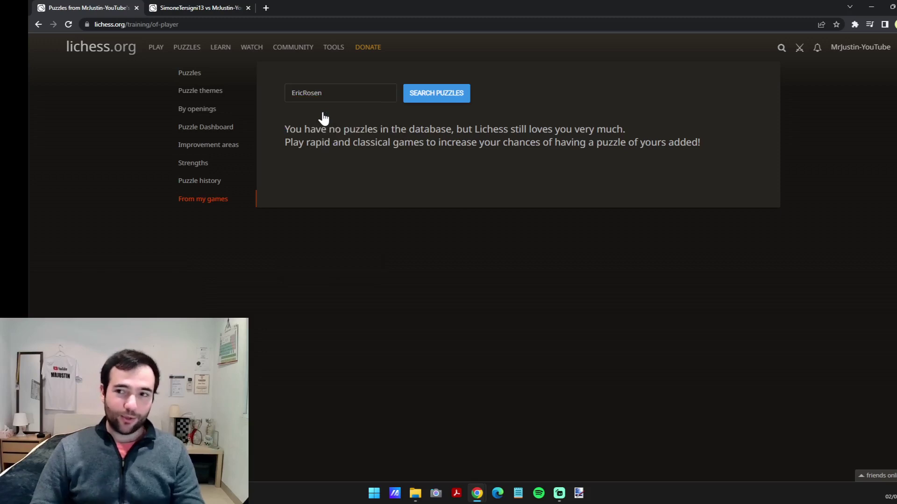
click(464, 104)
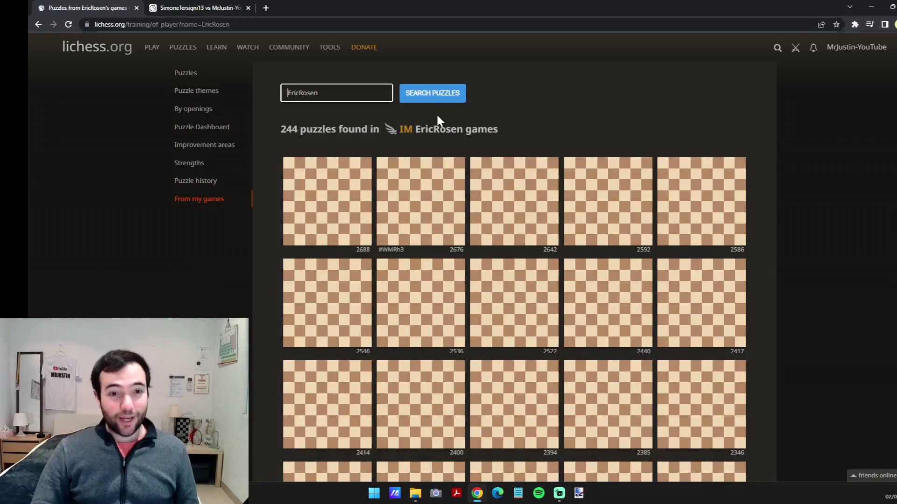